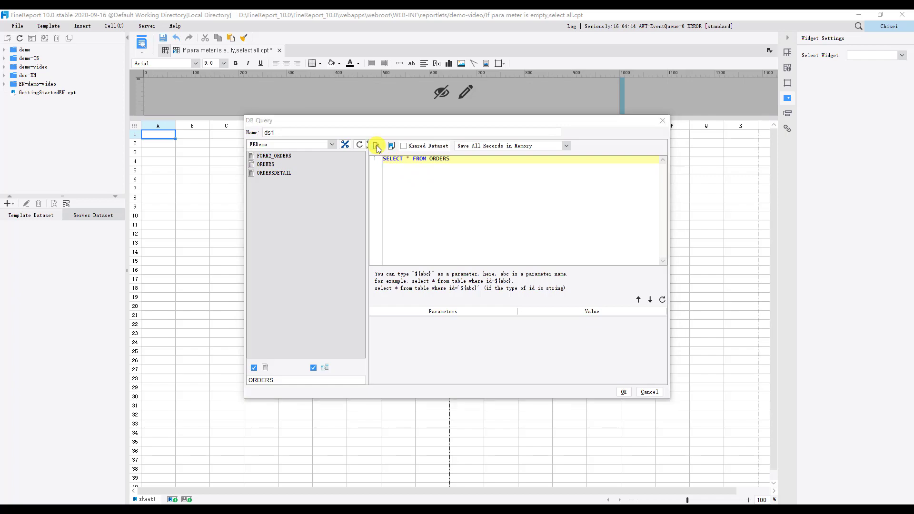
# Review the previewed ORDERS records across their columns and rows, and confirm the ds1 database query.
pyautogui.moveTo(500, 379); pyautogui.dragTo(570, 376)
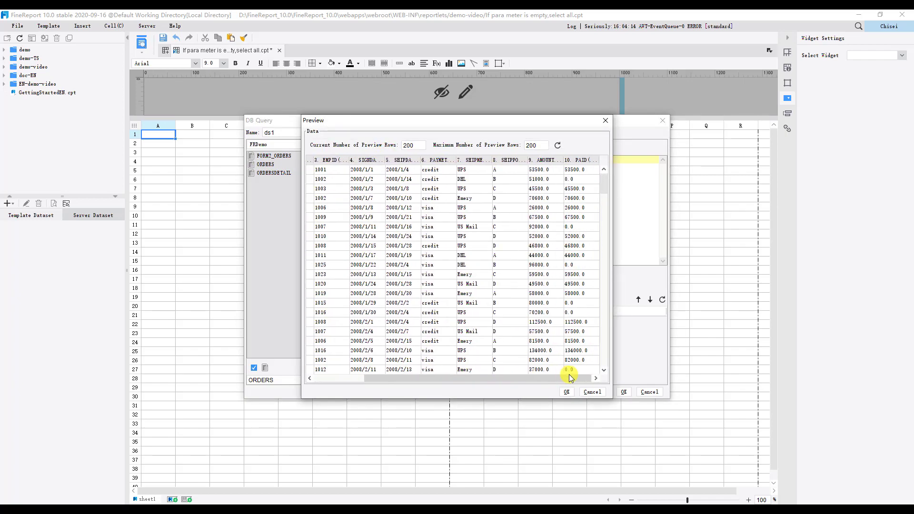
pyautogui.moveTo(604, 187); pyautogui.dragTo(608, 363)
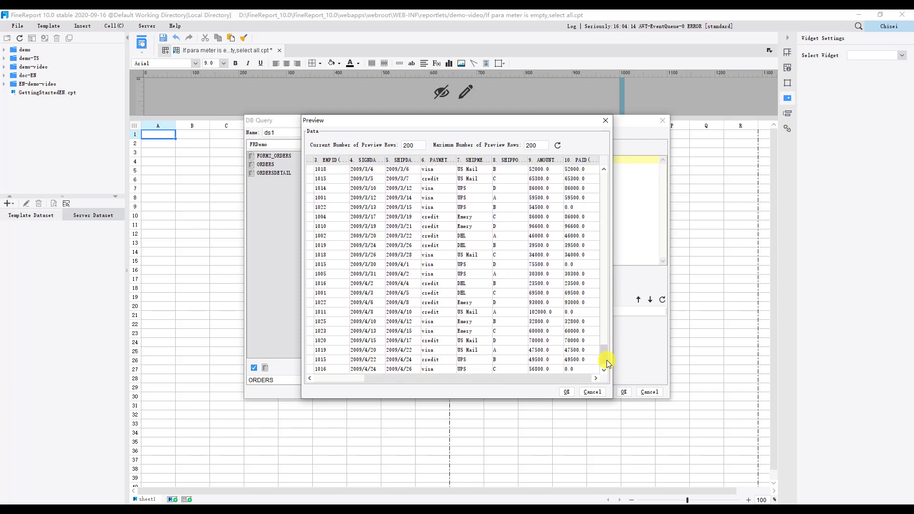
pyautogui.click(567, 392)
pyautogui.click(623, 392)
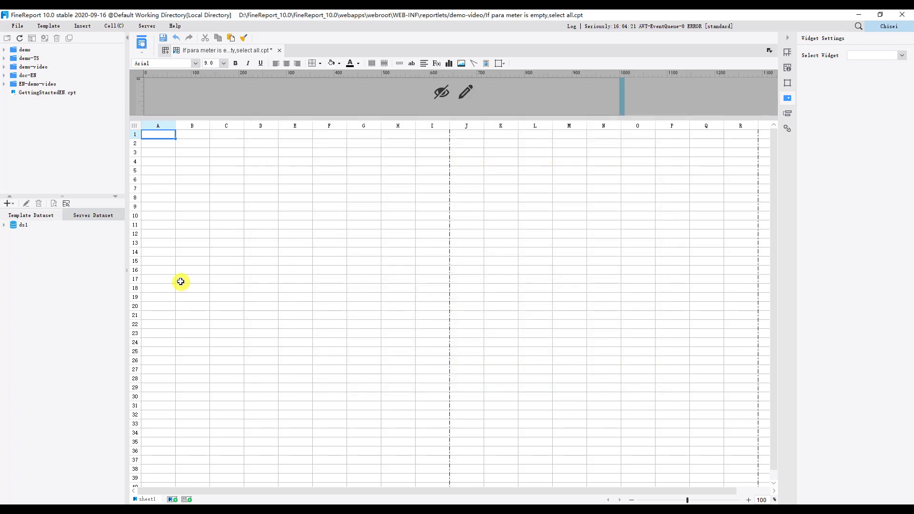
# Fill A1:J1 with the ds1 field names as headings and insert all ds1 fields from left to right starting at A2.
pyautogui.click(4, 225)
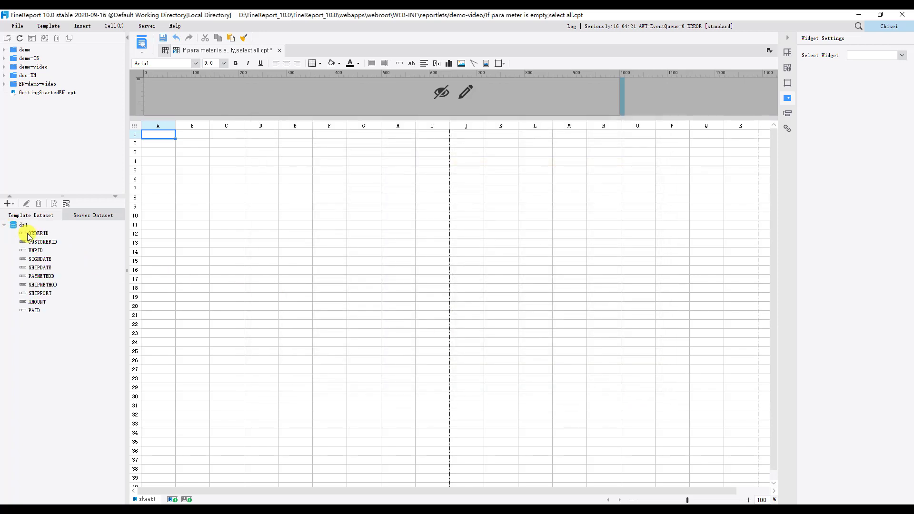
pyautogui.moveTo(147, 136); pyautogui.dragTo(439, 136)
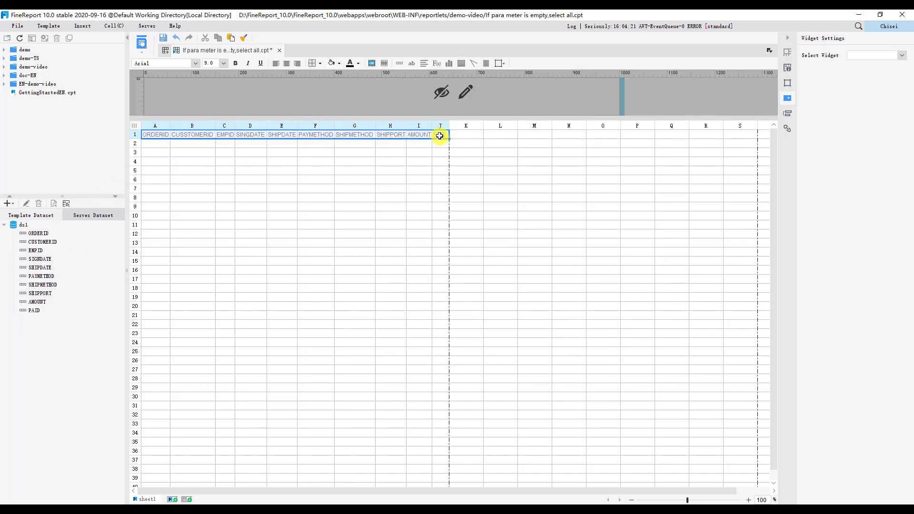
pyautogui.click(50, 235)
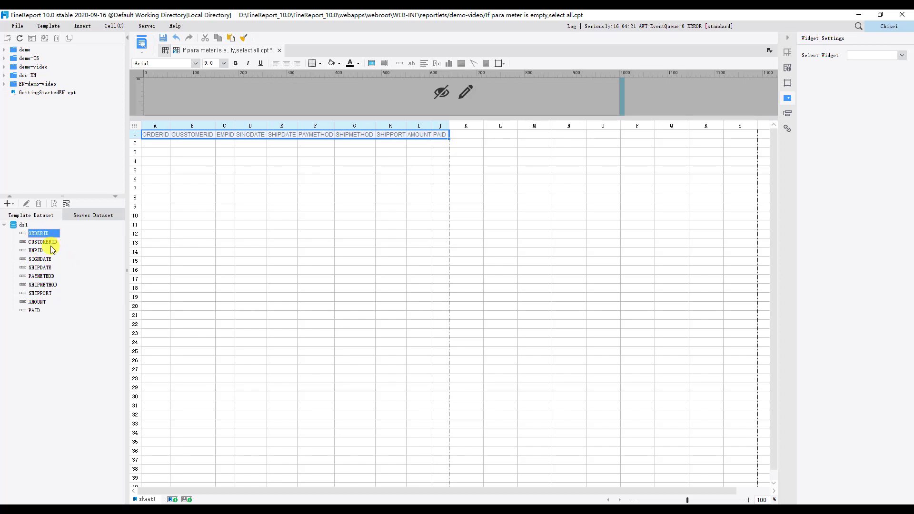
pyautogui.keyDown('shift'); pyautogui.click(41, 315); pyautogui.keyUp('shift')
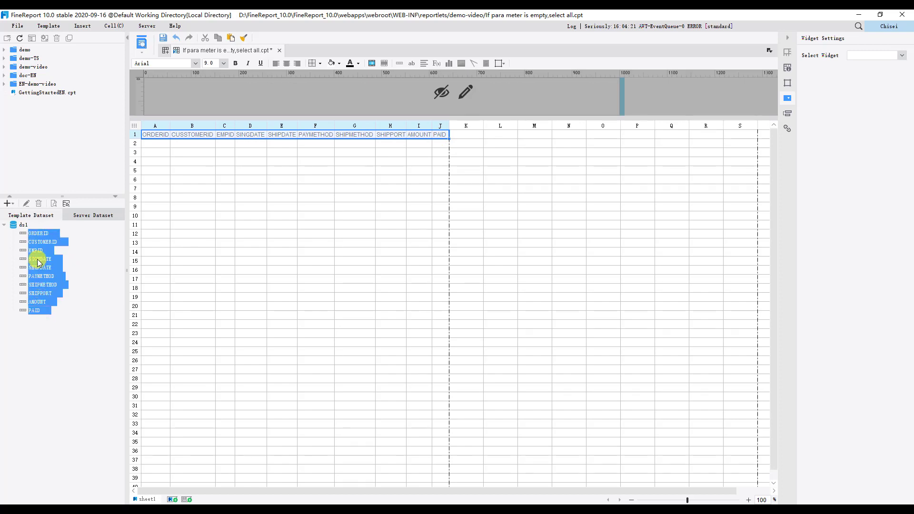
pyautogui.click(153, 180)
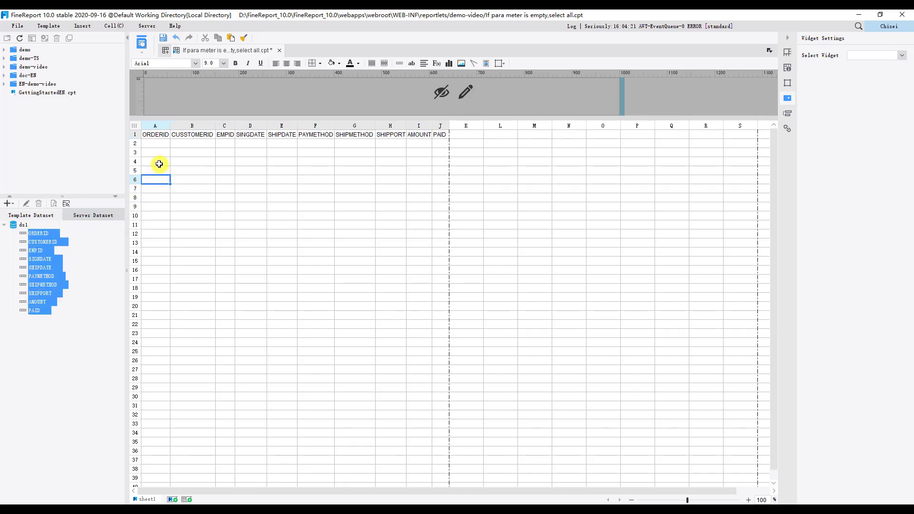
pyautogui.moveTo(161, 146); pyautogui.dragTo(161, 146)
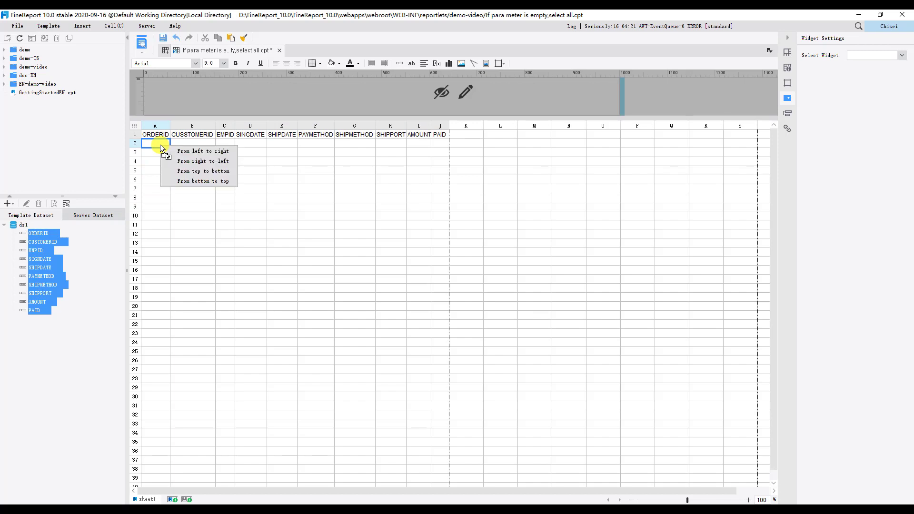
pyautogui.click(185, 152)
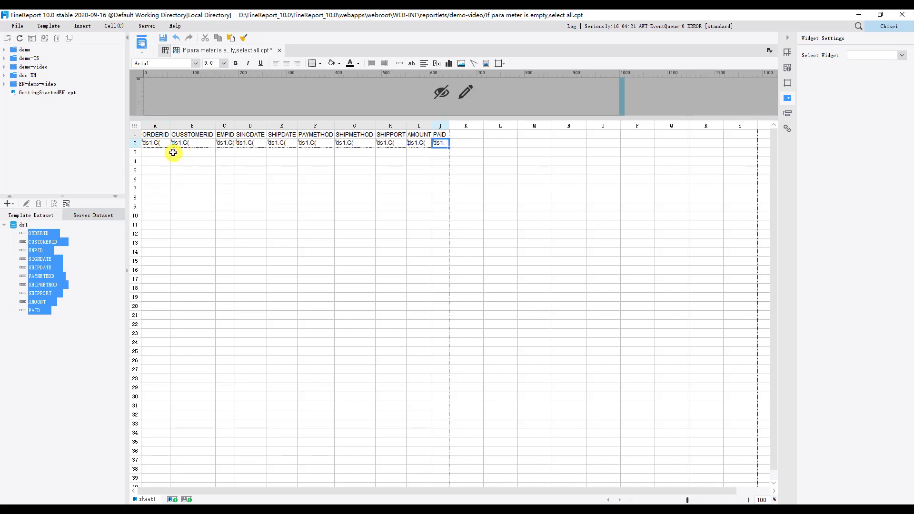
# Apply cell borders to A1:J2 and centre the contents of those cells.
pyautogui.moveTo(153, 132); pyautogui.dragTo(437, 142)
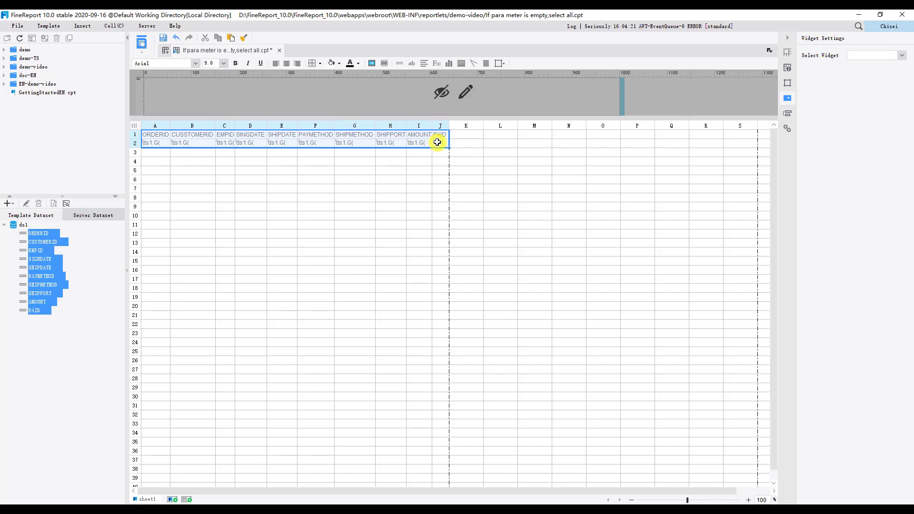
pyautogui.click(319, 63)
pyautogui.click(325, 95)
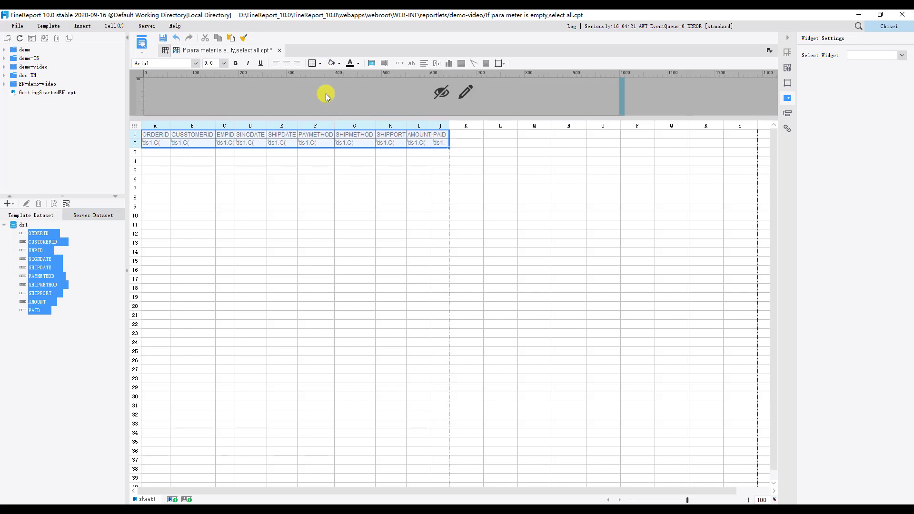
pyautogui.click(287, 64)
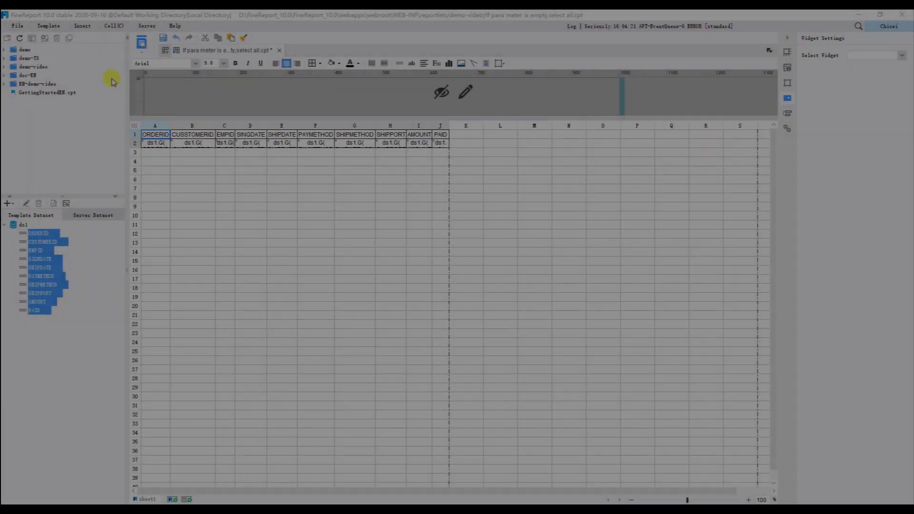
# Add a template parameter named shipmethod with the default value UPS.
pyautogui.click(48, 26)
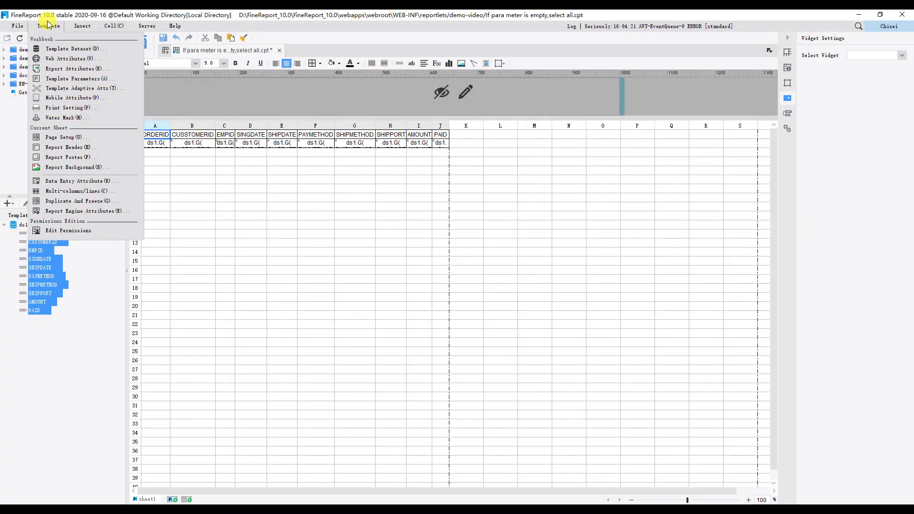
pyautogui.click(65, 79)
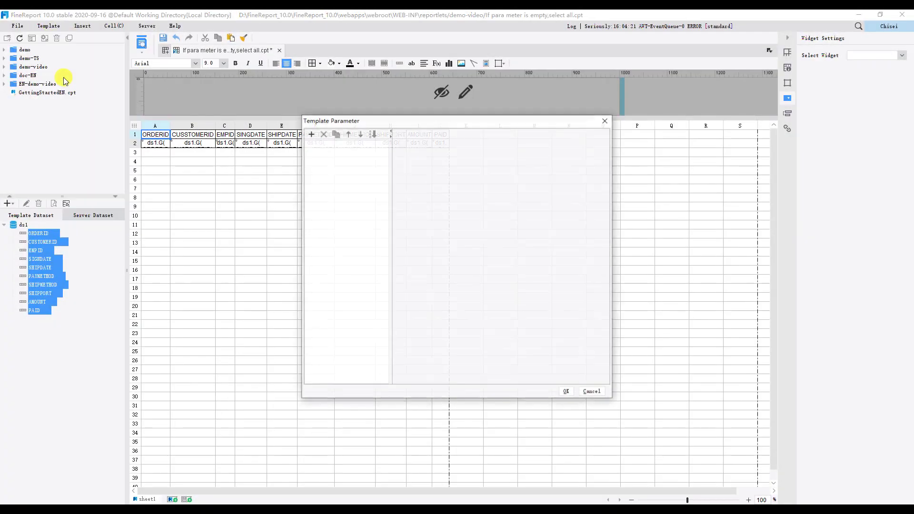
pyautogui.click(310, 135)
pyautogui.doubleClick(319, 144)
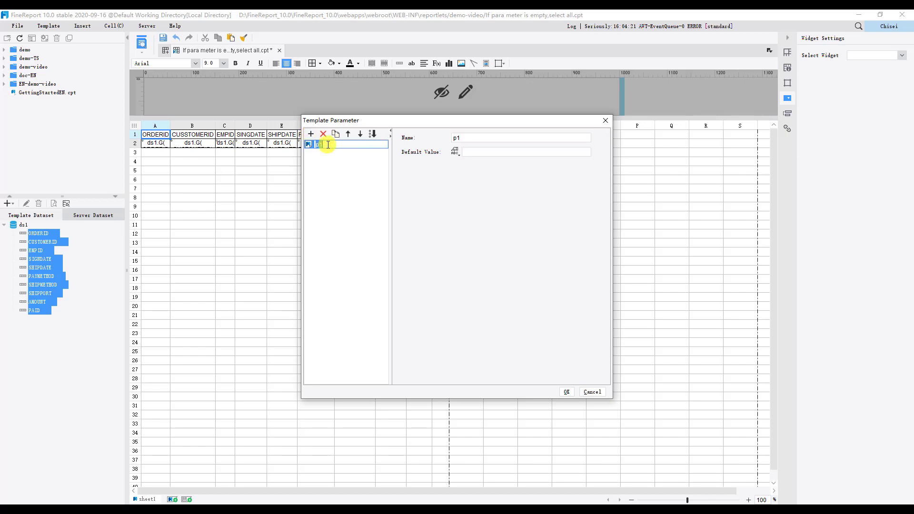
pyautogui.write('shipmethod')
pyautogui.click(477, 151)
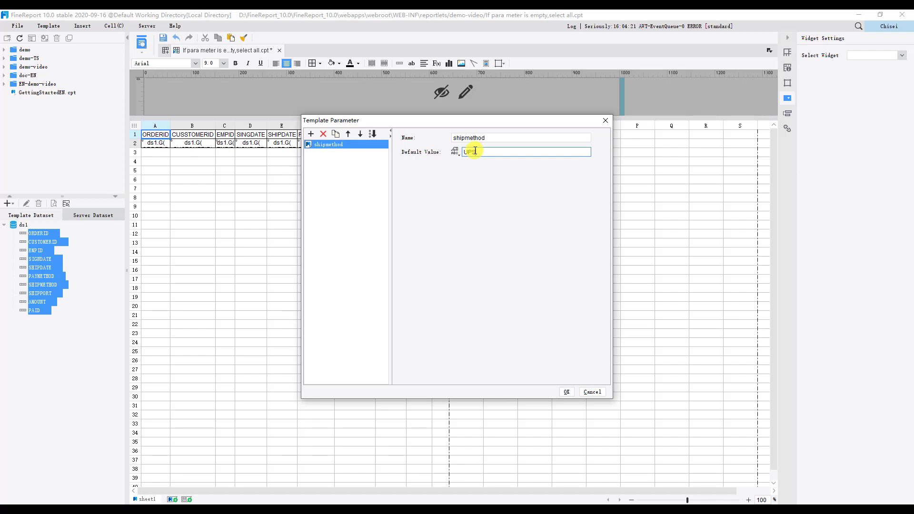
pyautogui.click(567, 392)
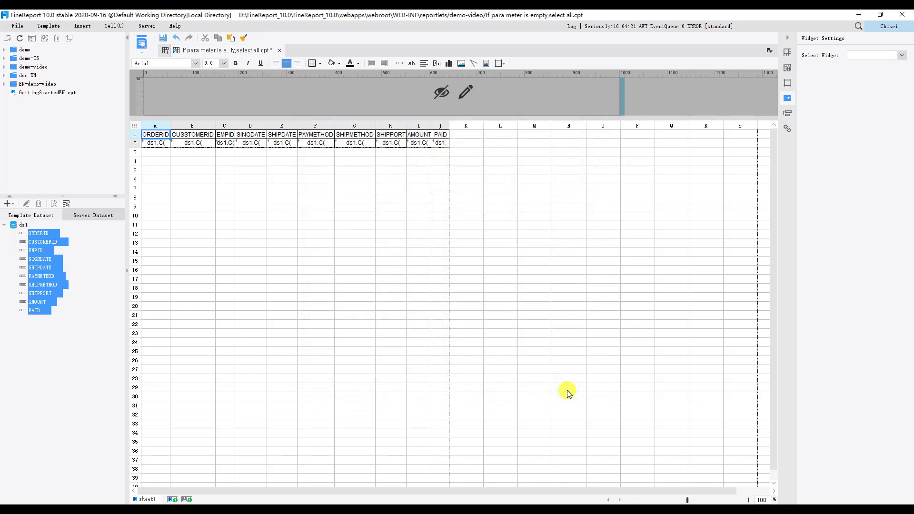
# Add all widgets for the shipmethod parameter to the parameter pane and change its input widget to a drop-down box.
pyautogui.click(466, 92)
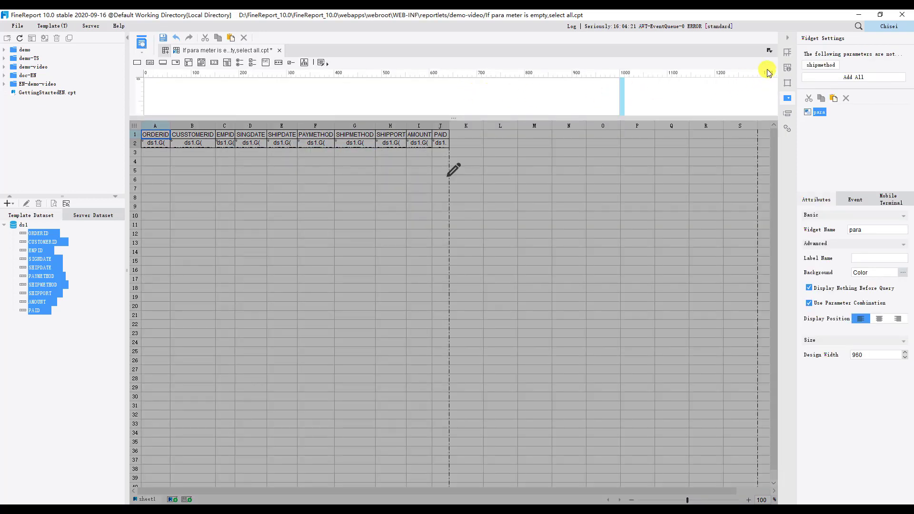
pyautogui.click(816, 79)
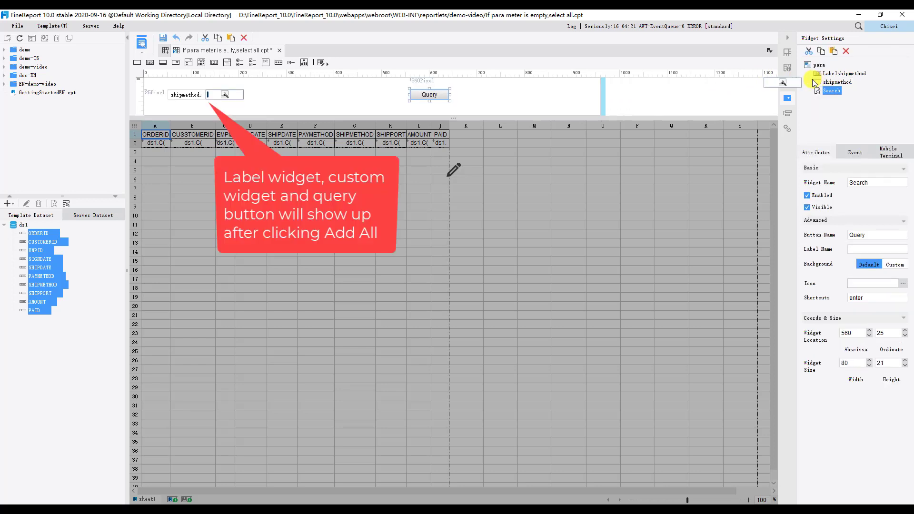
pyautogui.click(227, 96)
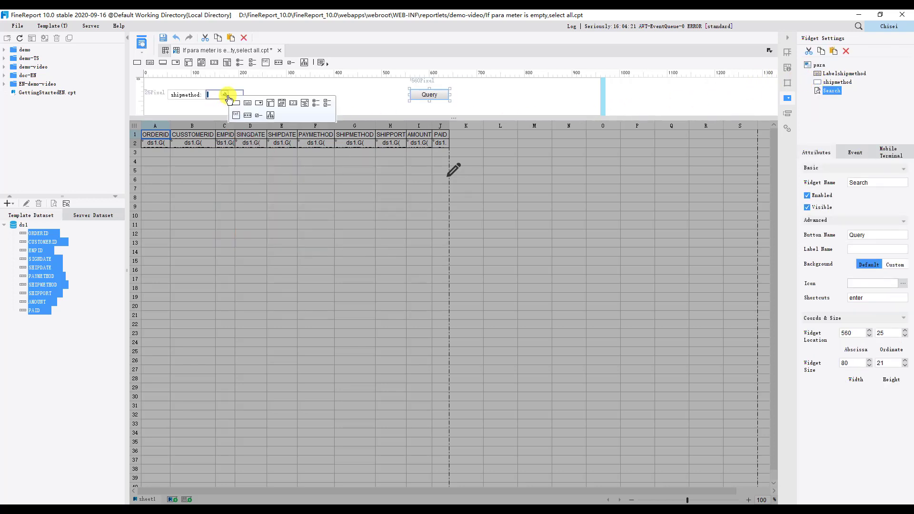
pyautogui.click(258, 104)
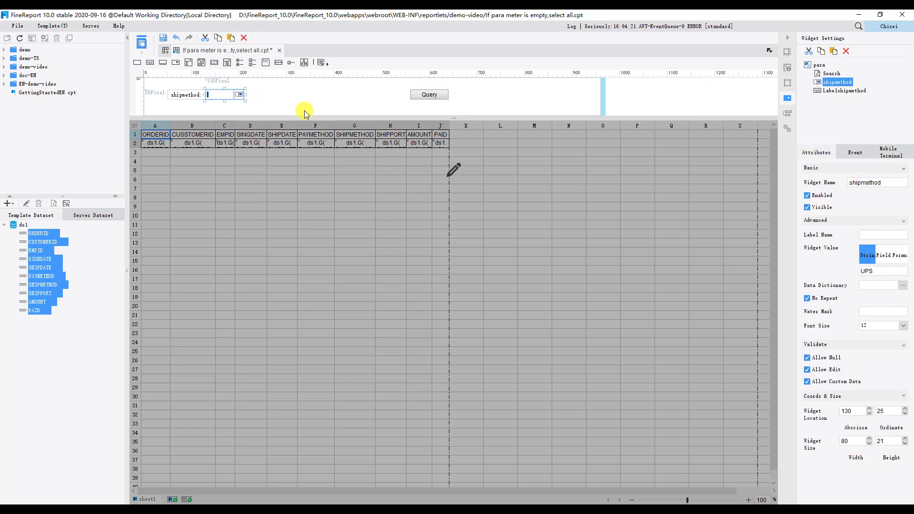
# Set the shipmethod widget's data dictionary to the FRDemo database and its ORDERS table.
pyautogui.click(903, 286)
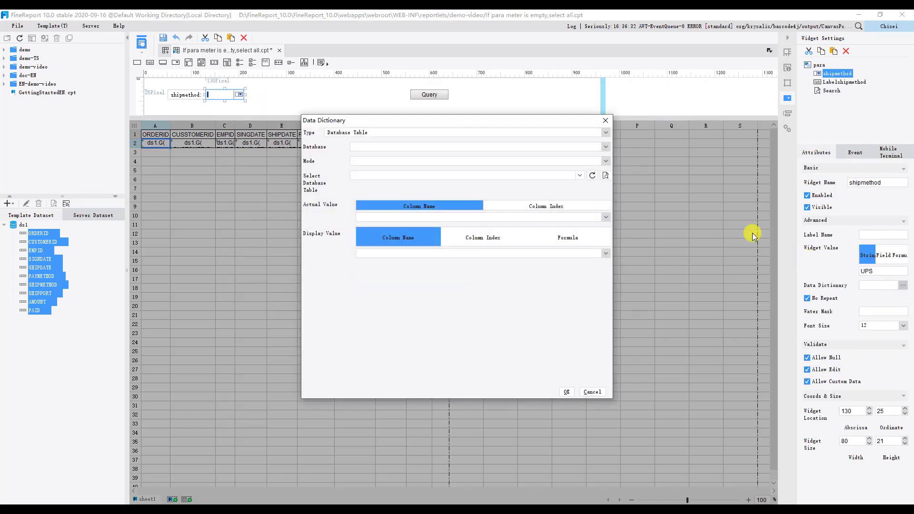
pyautogui.click(606, 146)
pyautogui.click(545, 159)
pyautogui.click(581, 176)
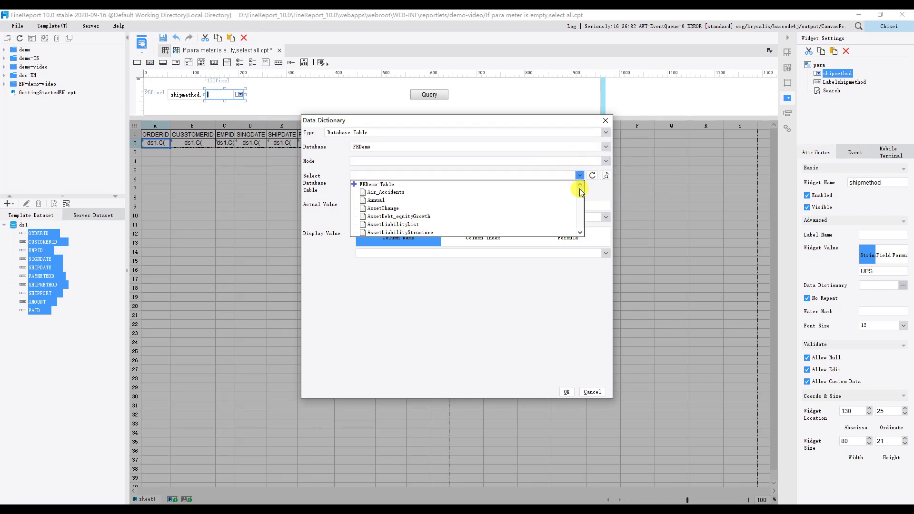
pyautogui.scroll(-15, 580, 205)
pyautogui.scroll(10, 581, 208)
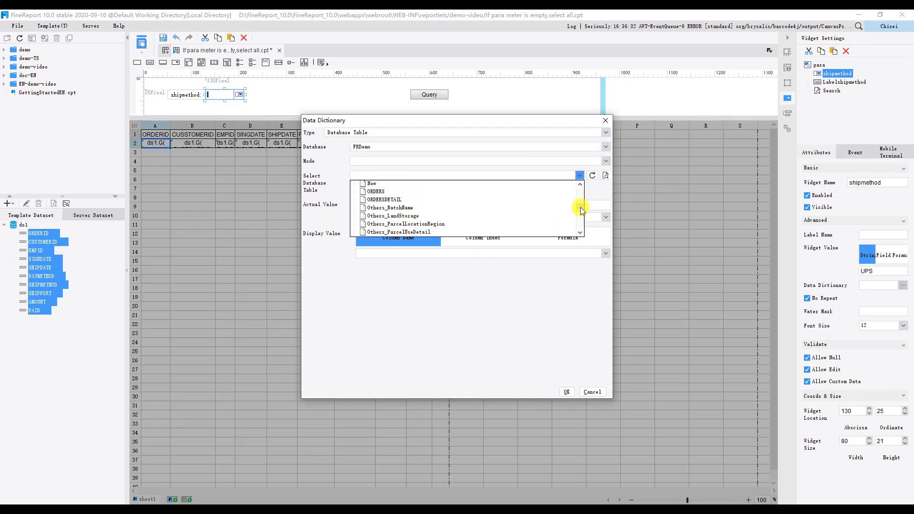
pyautogui.click(385, 196)
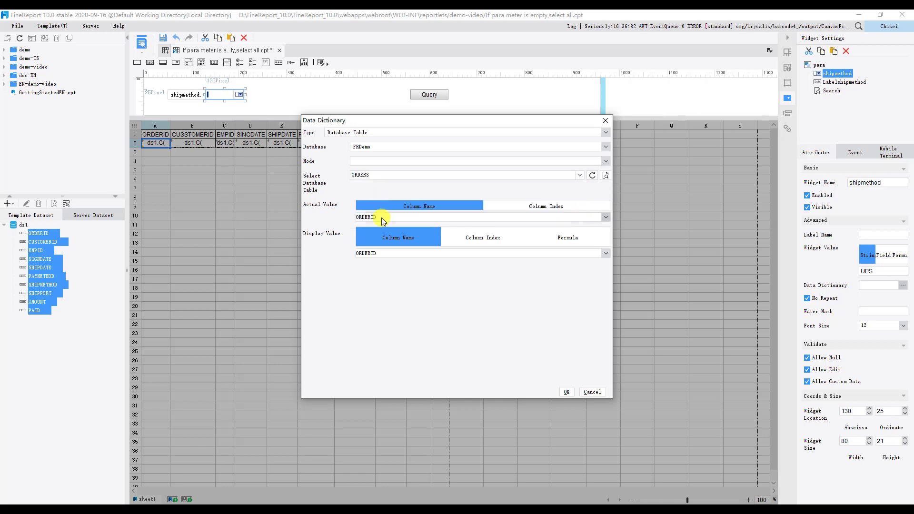
# Use the SHIPMETHOD column for both the actual value and the display value, and confirm the data dictionary.
pyautogui.click(379, 217)
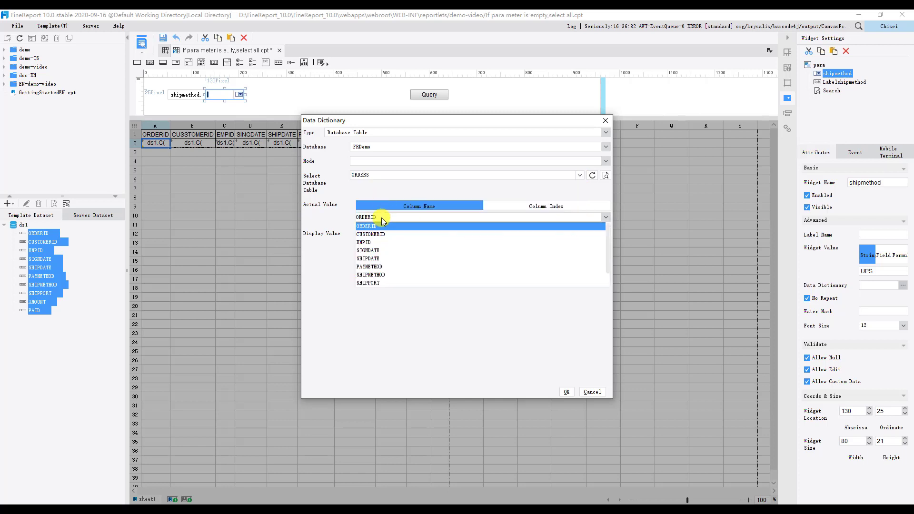
pyautogui.click(376, 275)
pyautogui.click(376, 255)
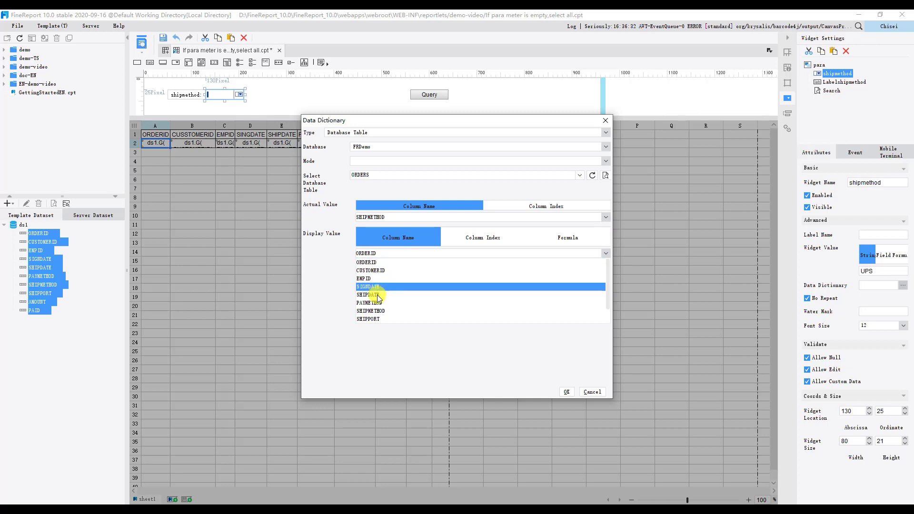
pyautogui.click(380, 311)
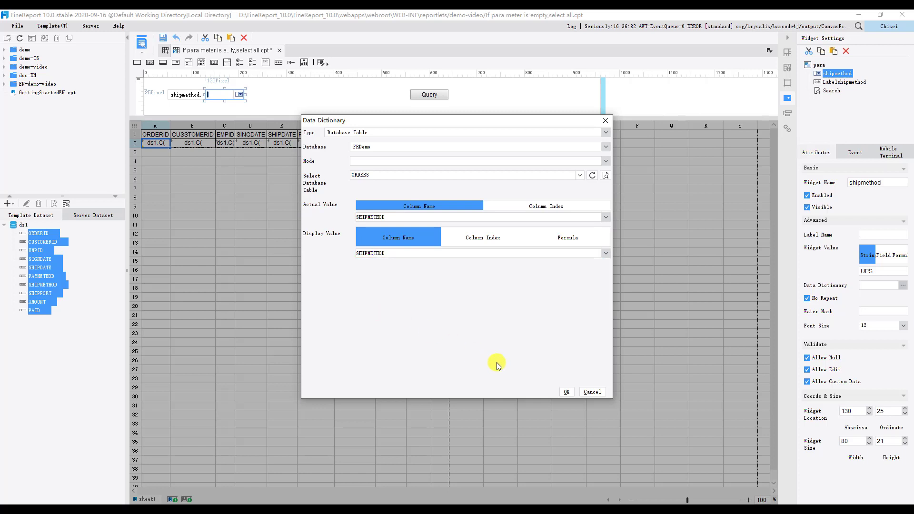
pyautogui.click(566, 392)
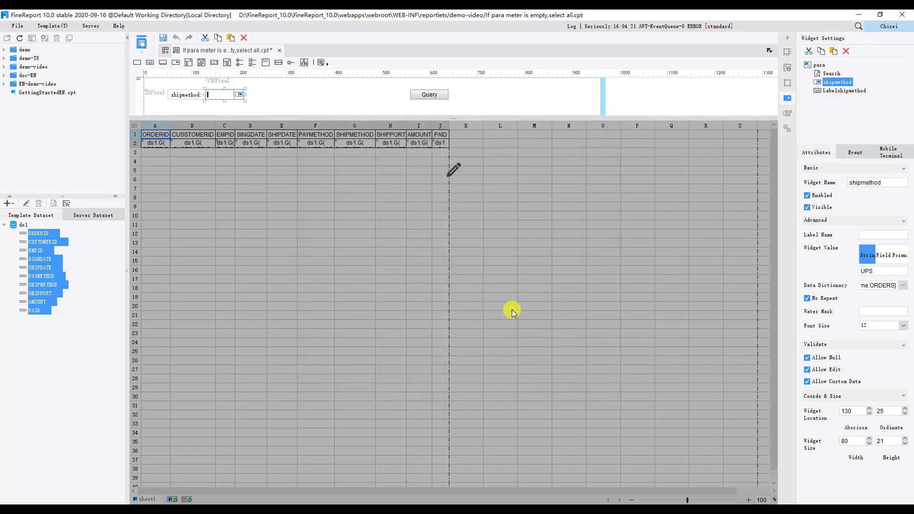
# In the data column settings of cell A2, start a filter condition on the SHIPMETHOD column using the Equal to operator.
pyautogui.click(453, 174)
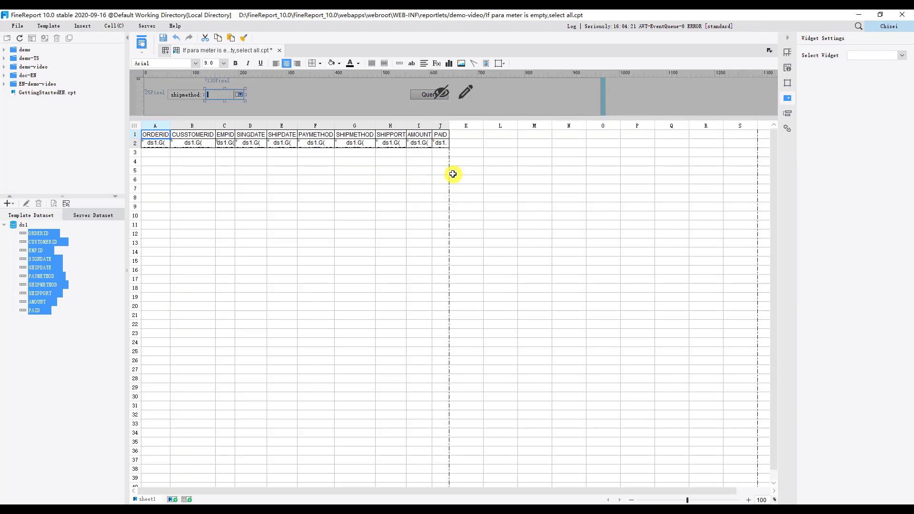
pyautogui.doubleClick(153, 145)
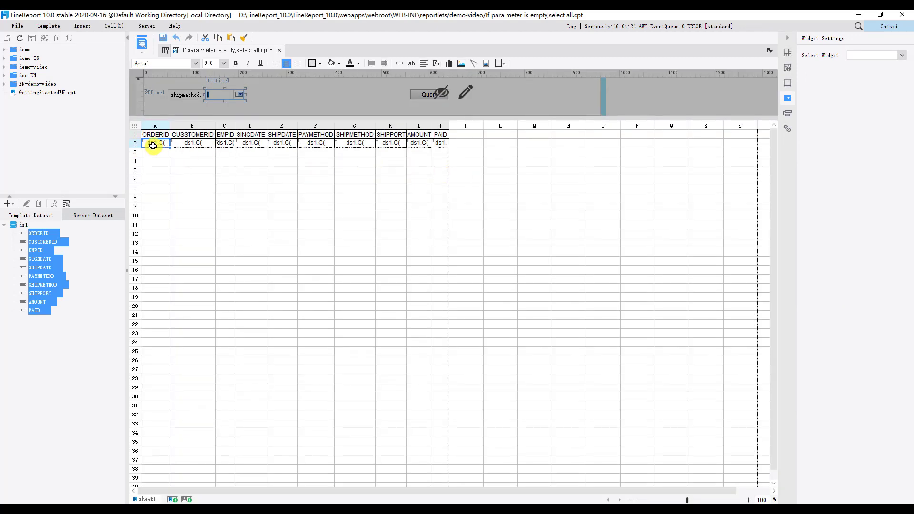
pyautogui.click(328, 136)
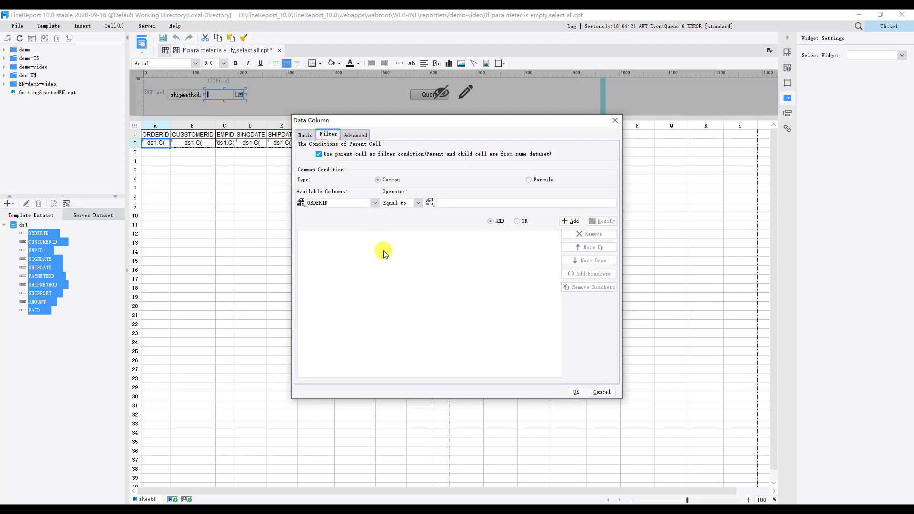
pyautogui.click(376, 204)
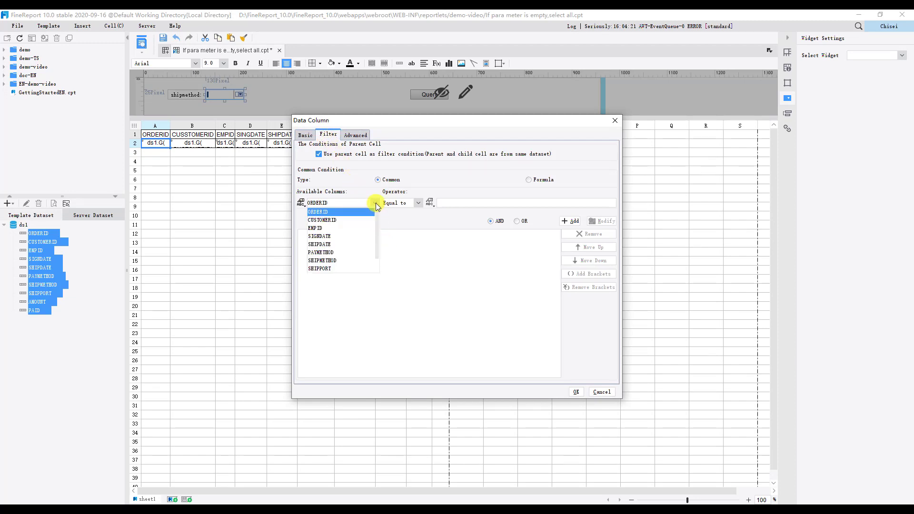
pyautogui.click(350, 261)
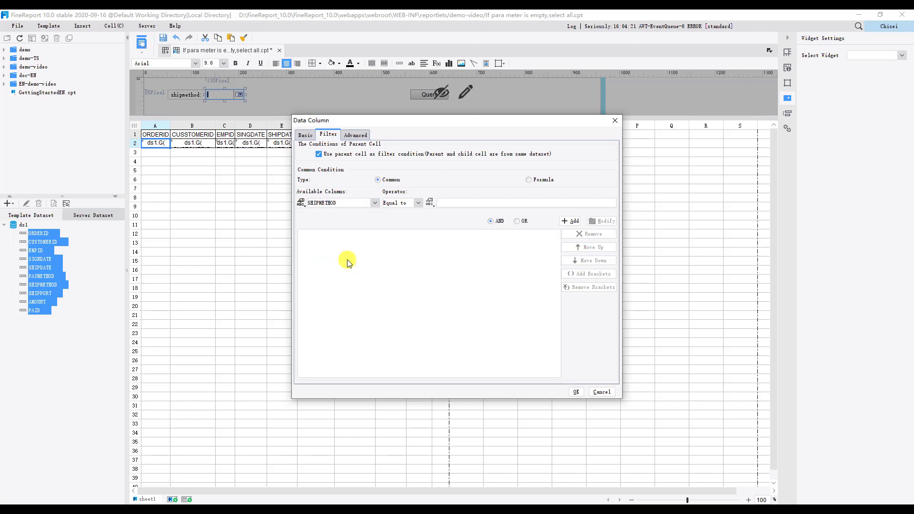
# Add the condition with the validity-checked formula if(len($shipmethod)==0,nofilter,$shipmethod) as its comparison value and apply the filter to the cell.
pyautogui.click(432, 206)
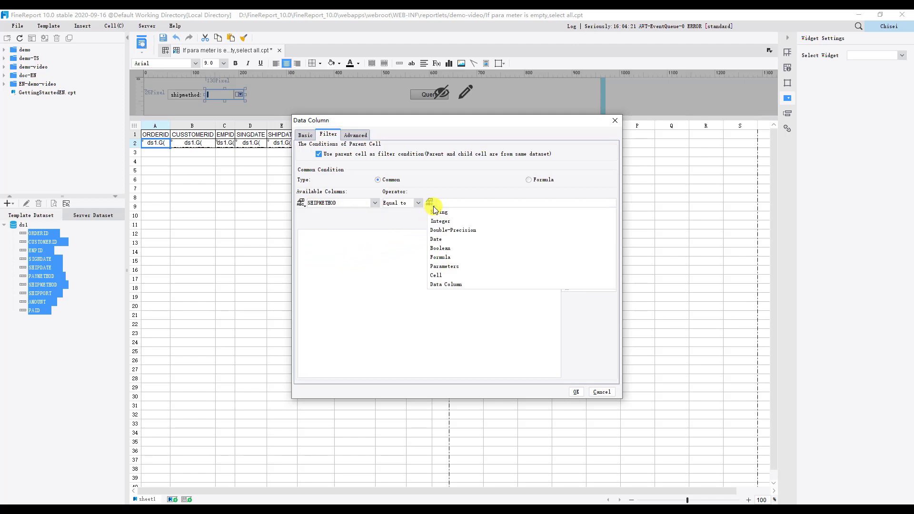
pyautogui.click(441, 257)
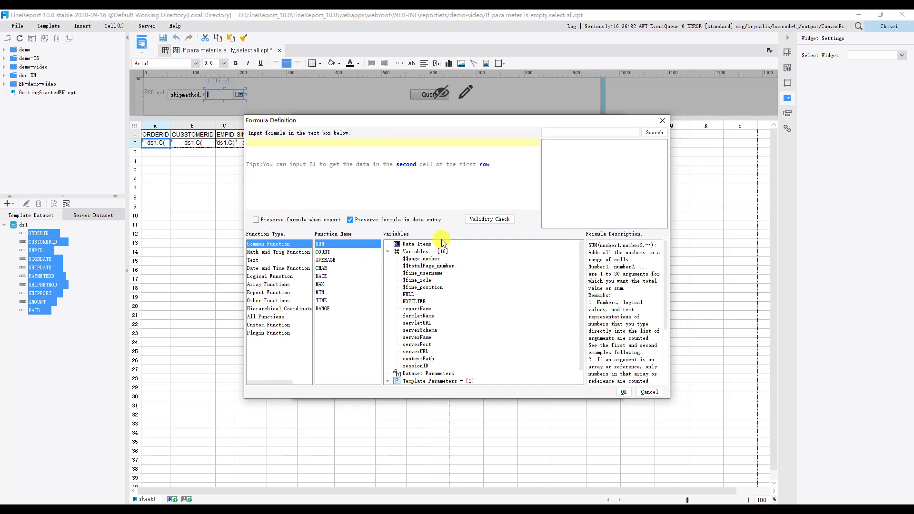
pyautogui.click(316, 145)
pyautogui.write('if(len($shipmethod)==0,nofilter,$shipmethod)')
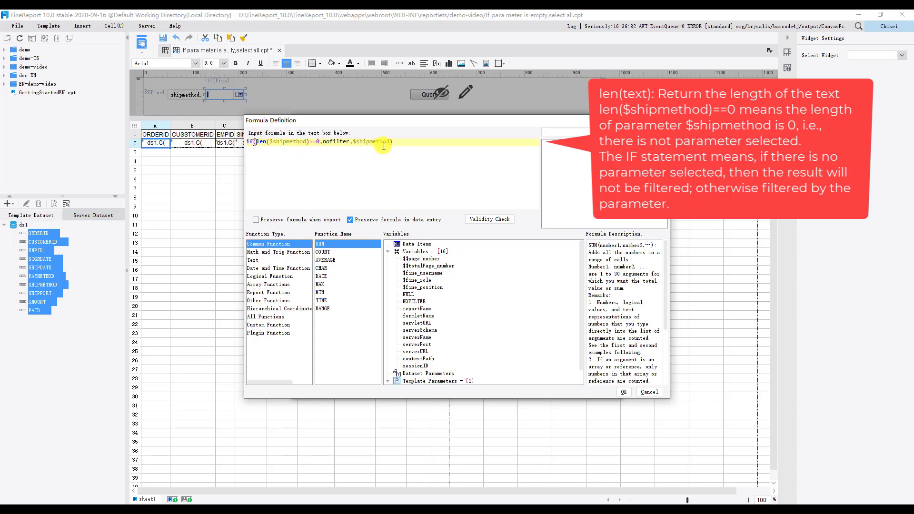
pyautogui.click(478, 220)
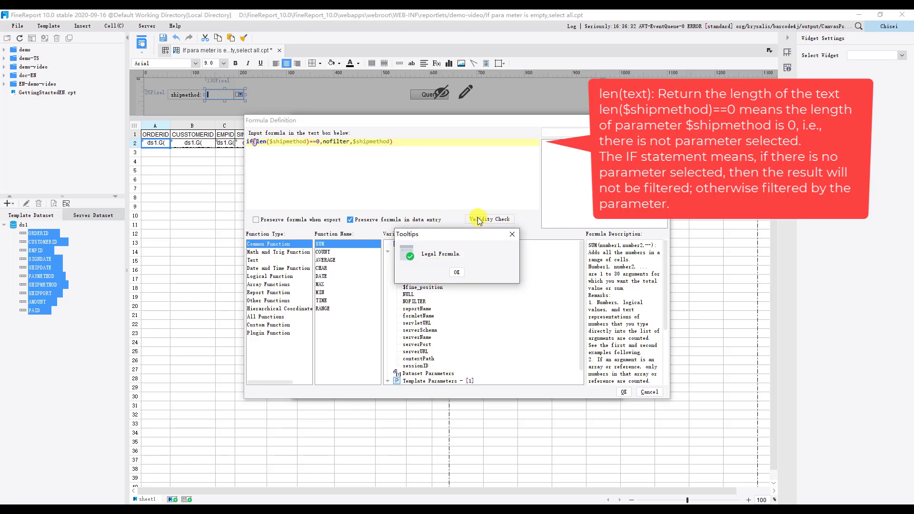
pyautogui.click(456, 271)
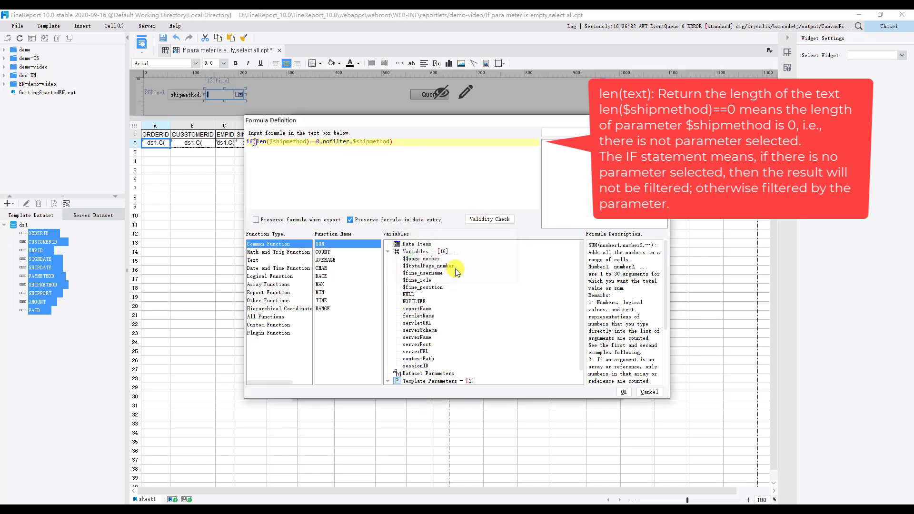
pyautogui.click(624, 392)
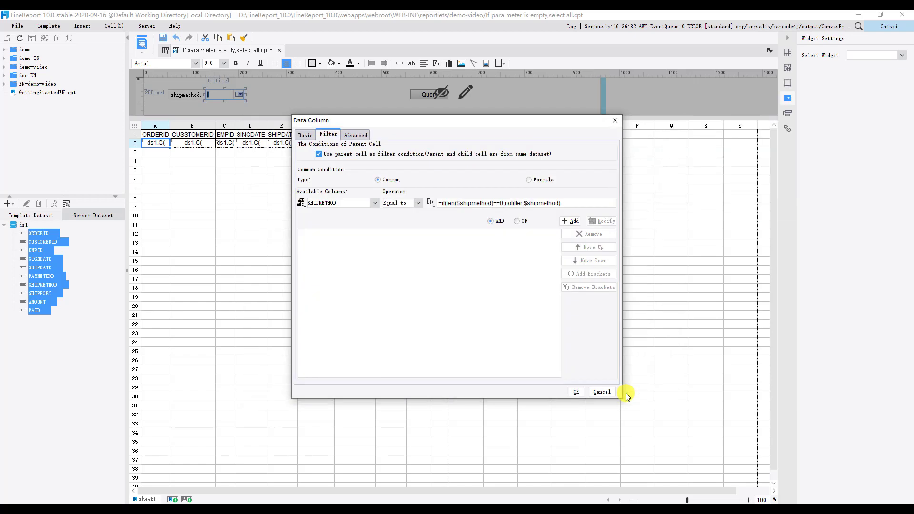
pyautogui.click(570, 221)
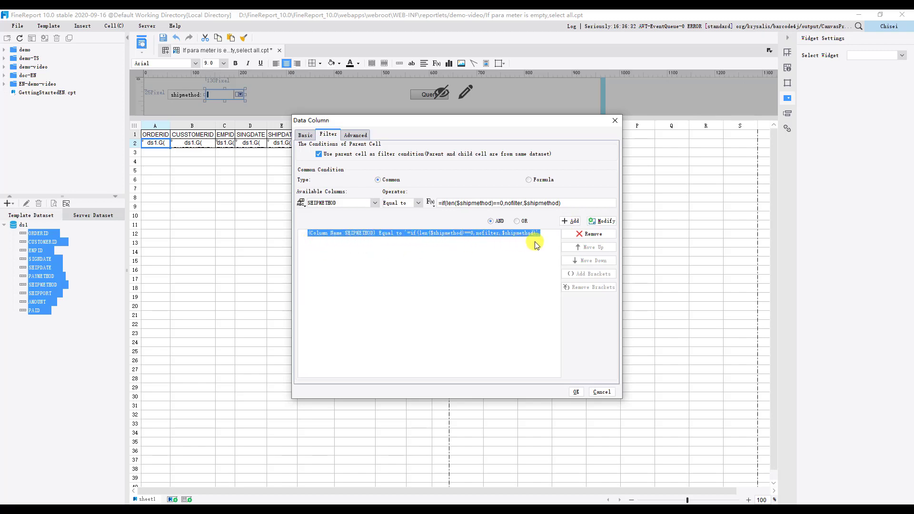
pyautogui.click(577, 392)
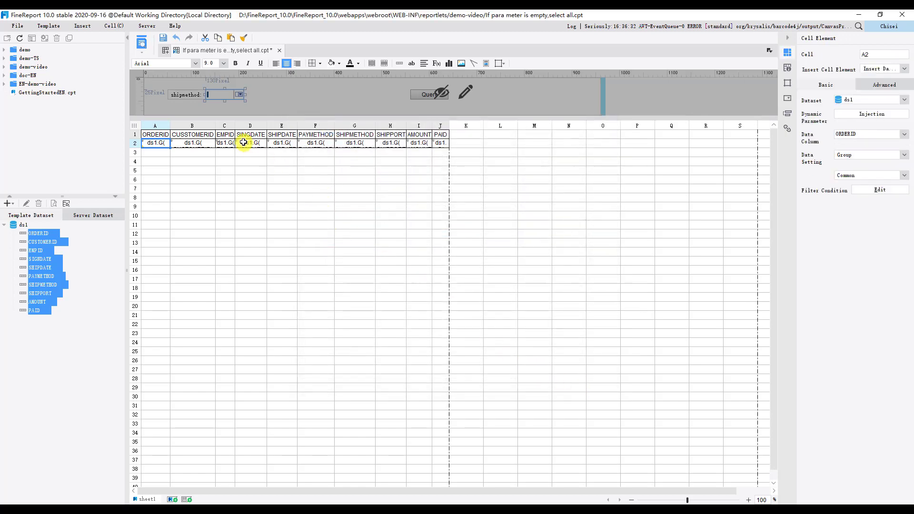
# Preview the report in the browser, query it with shipmethod UPS, and view the second page of results.
pyautogui.click(142, 42)
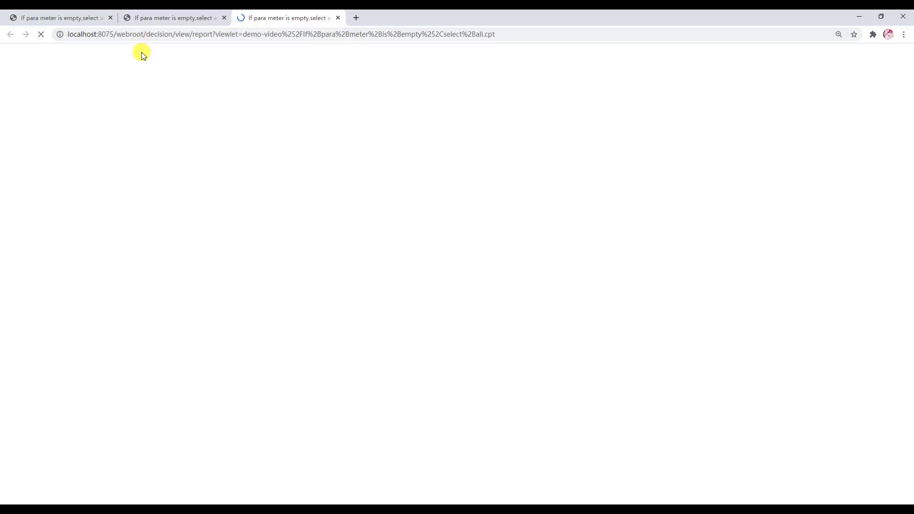
pyautogui.click(307, 93)
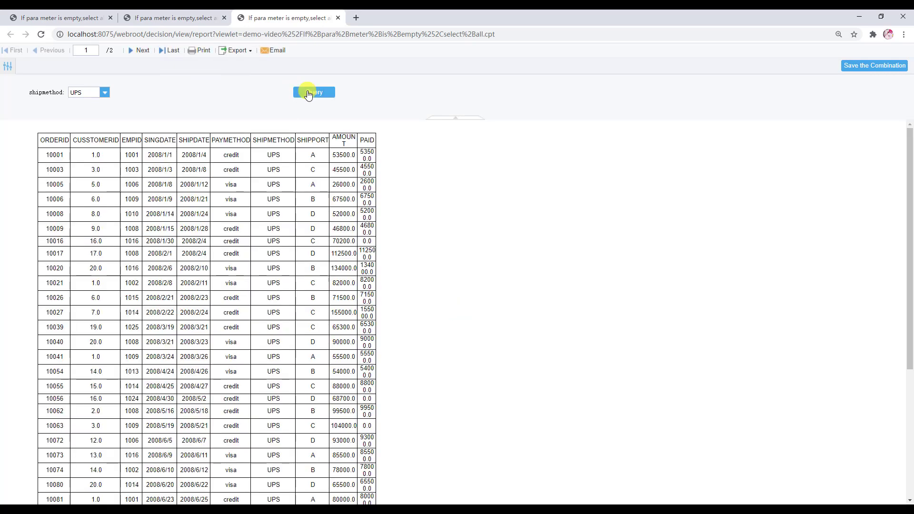
pyautogui.click(142, 52)
# Clear the shipmethod selection, query the report again, and page through the results to check that all shipping methods are included.
pyautogui.click(104, 92)
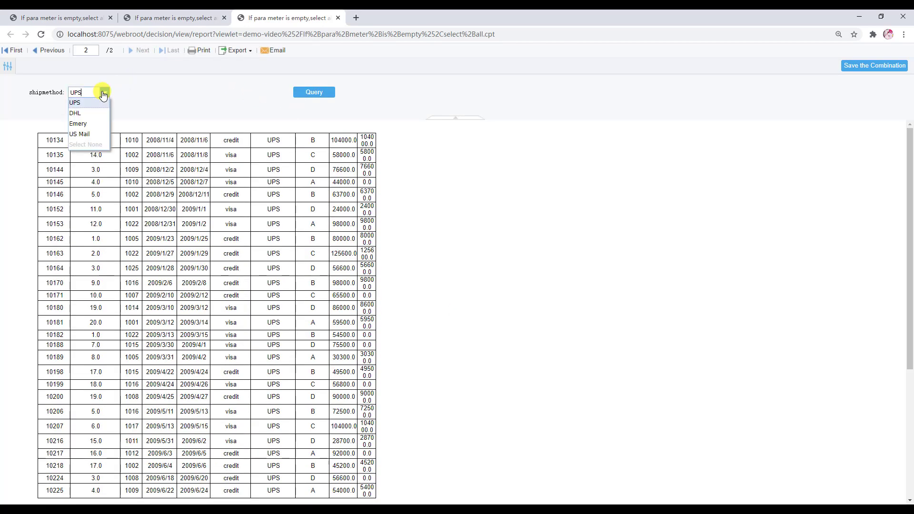
pyautogui.click(92, 145)
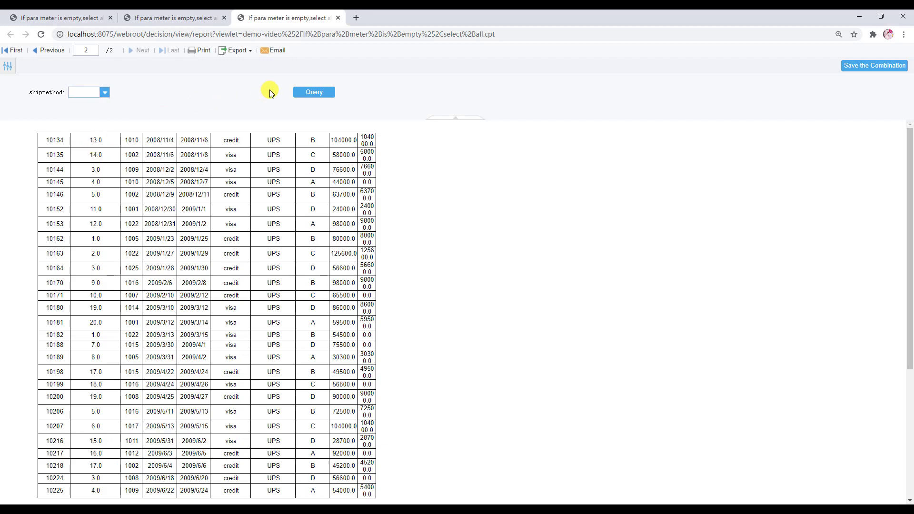
pyautogui.click(296, 92)
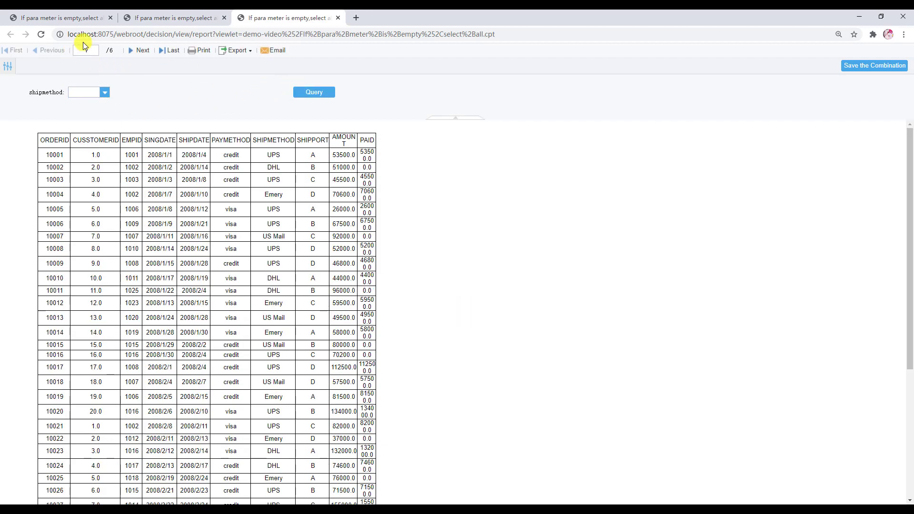
pyautogui.click(138, 51)
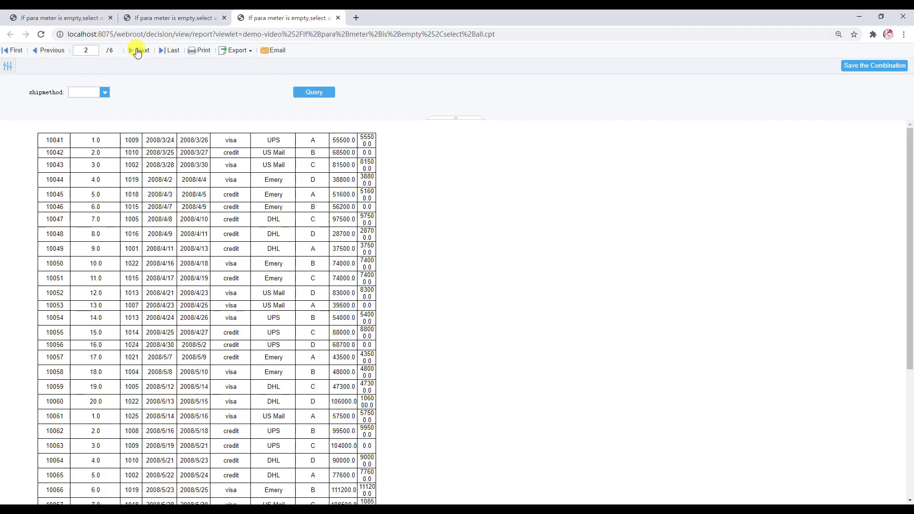
pyautogui.click(138, 51)
pyautogui.click(138, 50)
pyautogui.click(139, 51)
pyautogui.click(138, 51)
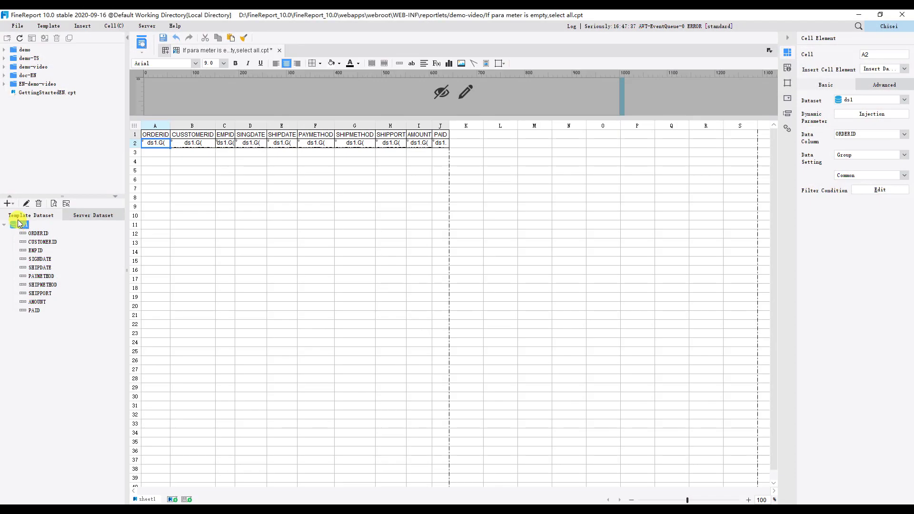
# Replace ds1's query with SELECT * FROM ORDERS WHERE 1=1 ${if(len(shipmethod) == 0,"","and SHIPMETHOD = '" + shipmethod + "'")}, refresh its parameters, and accept an empty shipmethod value.
pyautogui.click(26, 203)
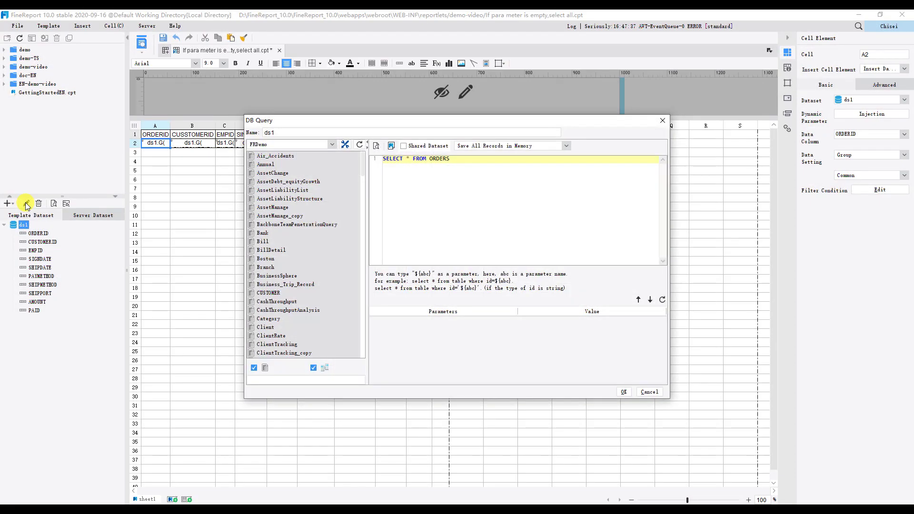
pyautogui.moveTo(456, 161); pyautogui.dragTo(337, 156)
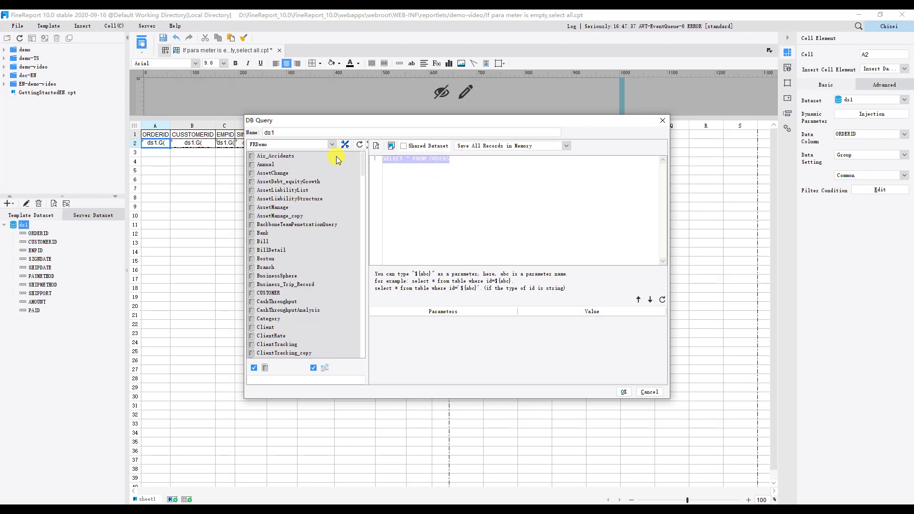
pyautogui.write('SELECT * FROM ORDERS WHERE 1=1 ${if(len(shipmethod) == 0,"","and SHIPMETHOD = \'" + shipmethod + "\'")}')
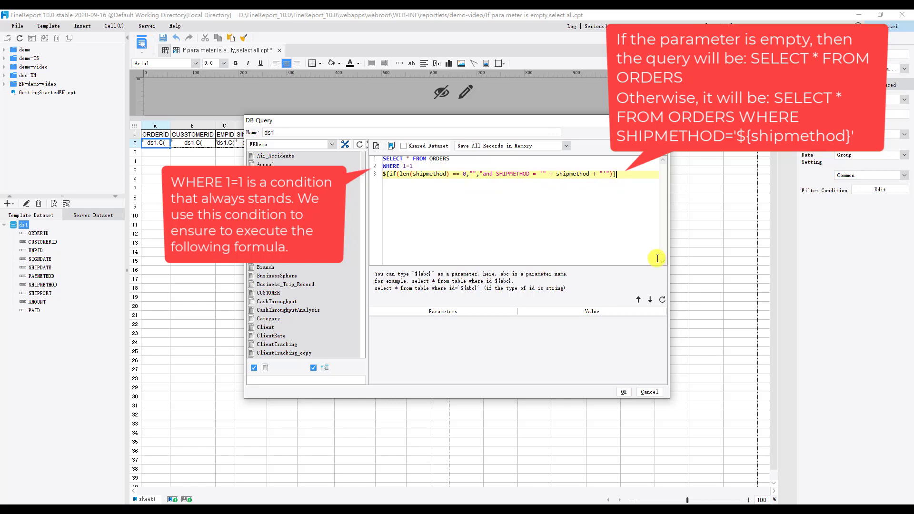
pyautogui.click(662, 299)
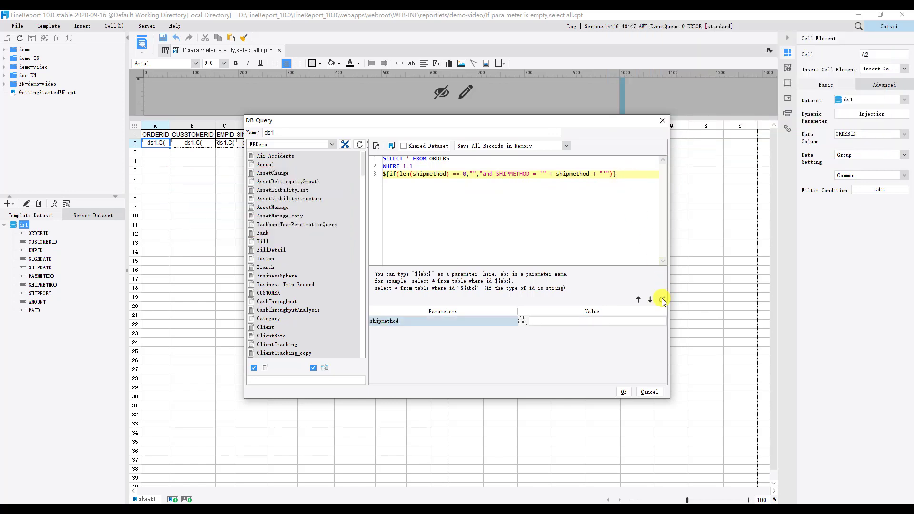
pyautogui.click(624, 392)
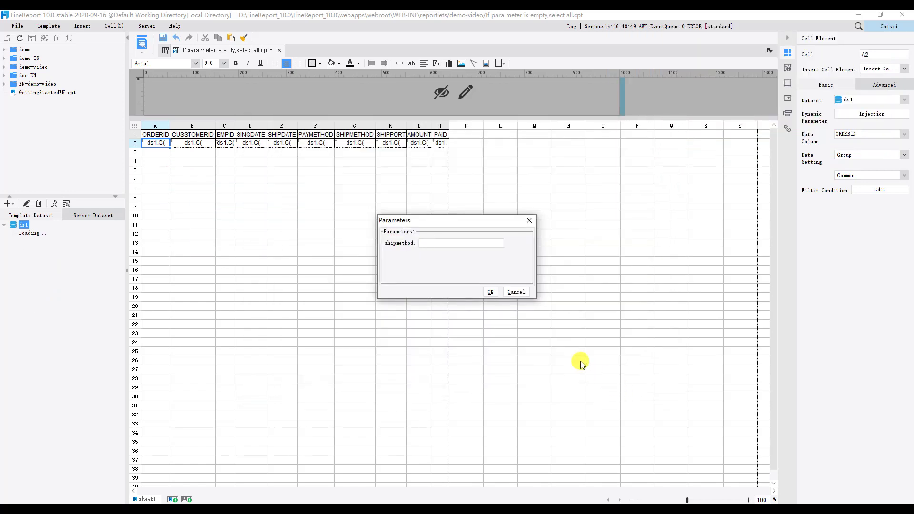
pyautogui.click(490, 293)
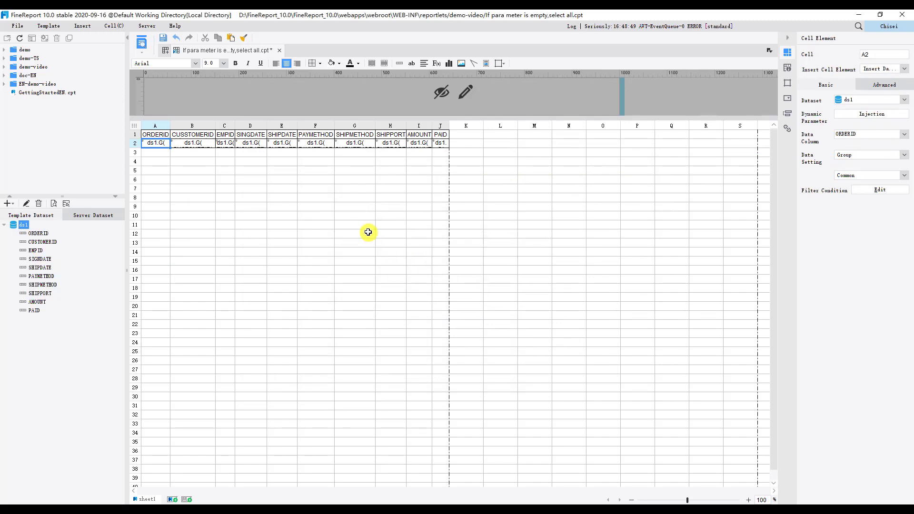
# Add all widgets for the dataset's shipmethod parameter to the empty parameter pane and make its input widget a drop-down box.
pyautogui.click(466, 92)
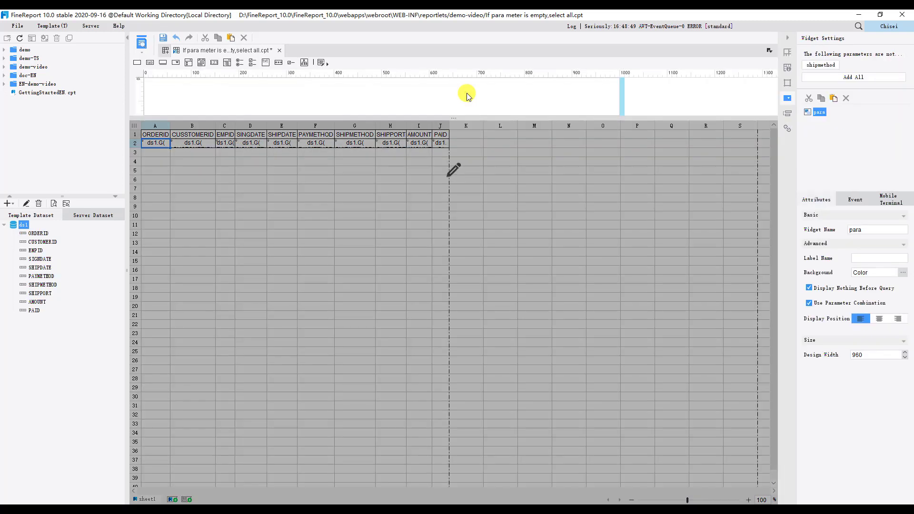
pyautogui.click(836, 77)
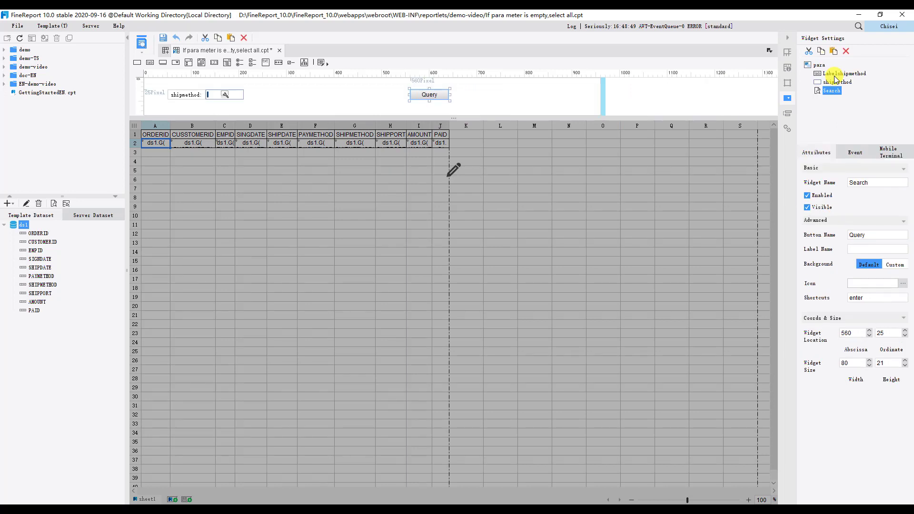
pyautogui.click(226, 95)
pyautogui.click(258, 102)
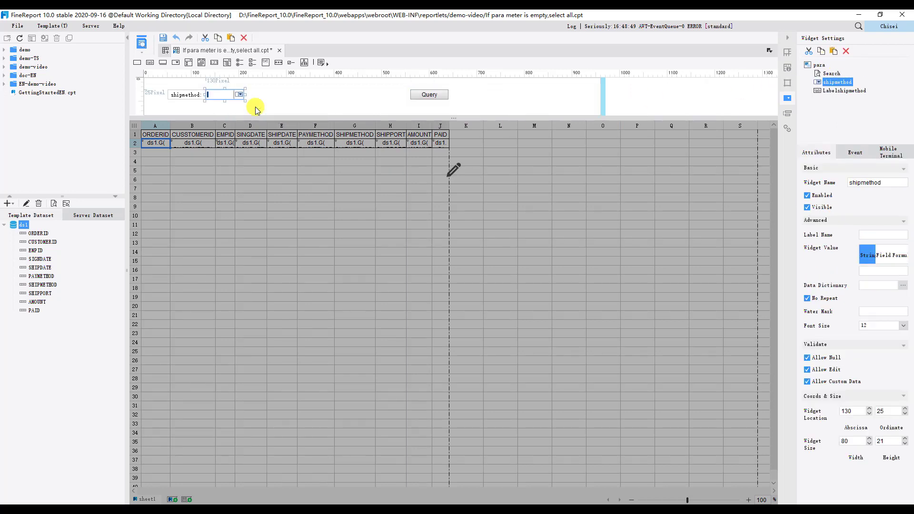
# Point the new drop-down box's data dictionary to the ORDERS table in the FRDemo database.
pyautogui.click(903, 286)
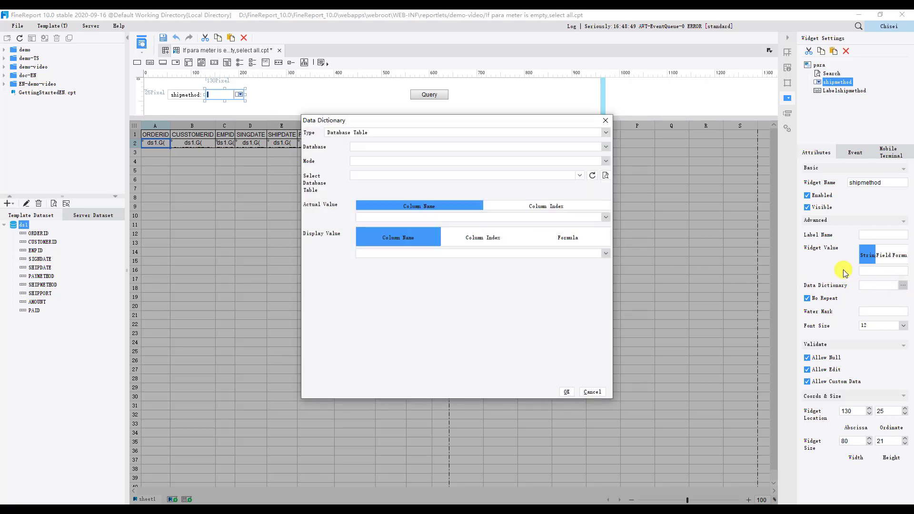
pyautogui.click(605, 147)
pyautogui.click(541, 157)
pyautogui.click(580, 176)
pyautogui.moveTo(581, 193); pyautogui.dragTo(580, 208)
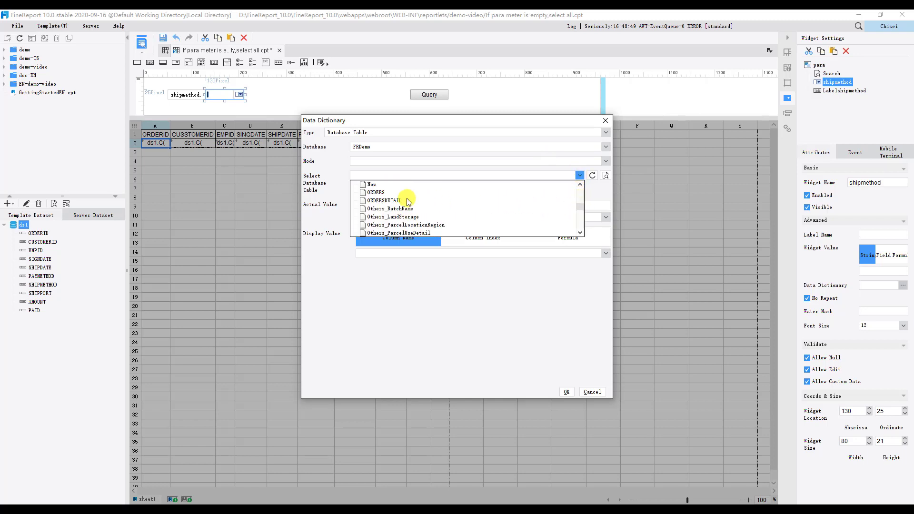
pyautogui.click(377, 193)
# Set SHIPMETHOD as both the actual value and display value columns, and confirm the data dictionary.
pyautogui.click(379, 217)
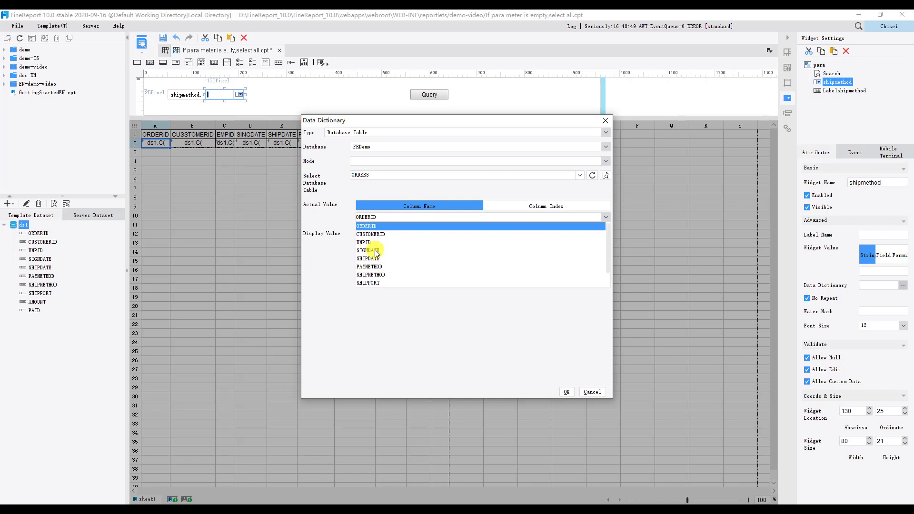
pyautogui.click(376, 274)
pyautogui.click(374, 253)
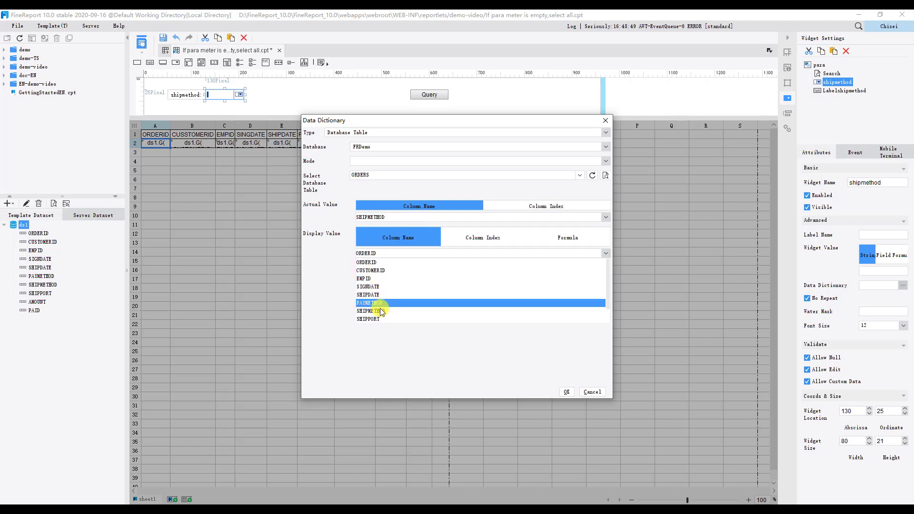
pyautogui.click(376, 310)
pyautogui.click(566, 393)
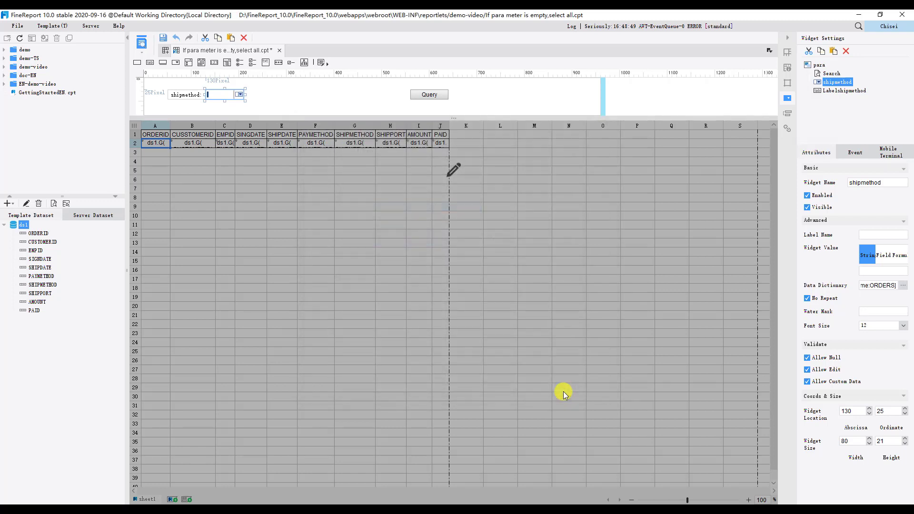
# Preview the report in the browser, query it with shipmethod left empty, and page through the results to the last page.
pyautogui.click(141, 43)
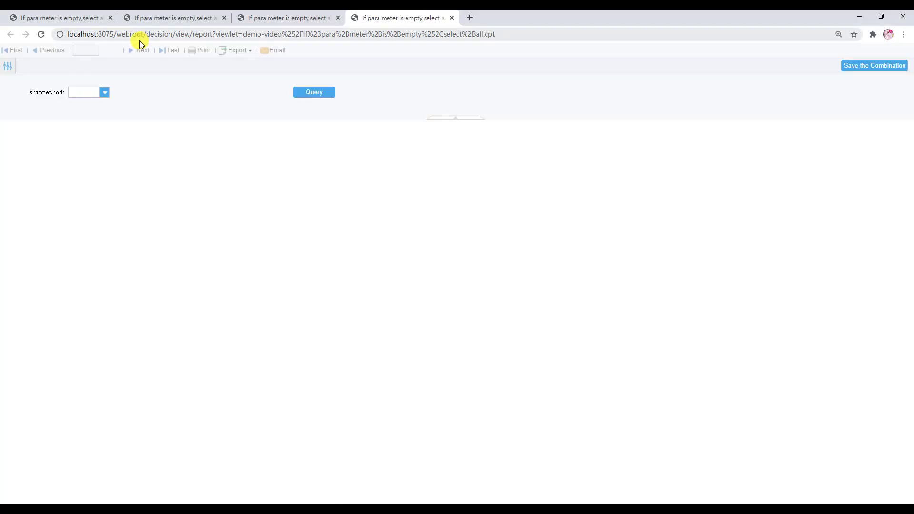
pyautogui.click(312, 91)
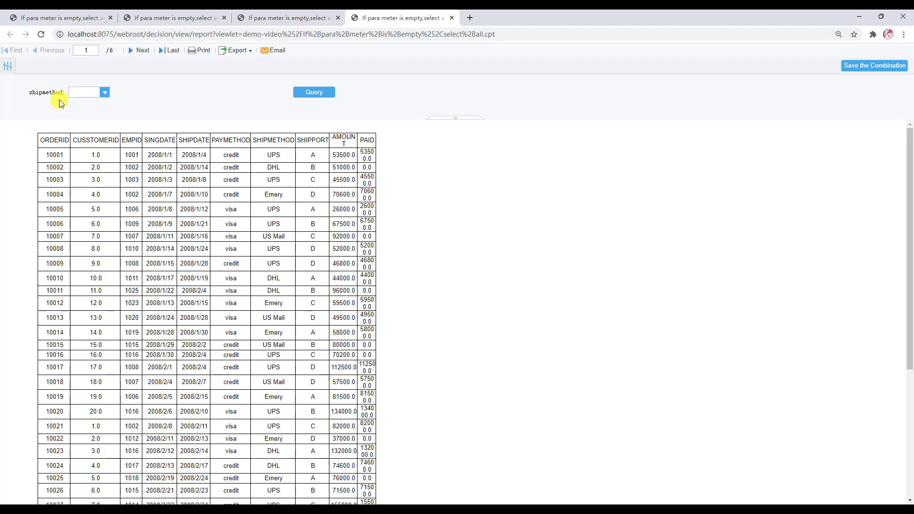
pyautogui.click(136, 50)
pyautogui.click(136, 51)
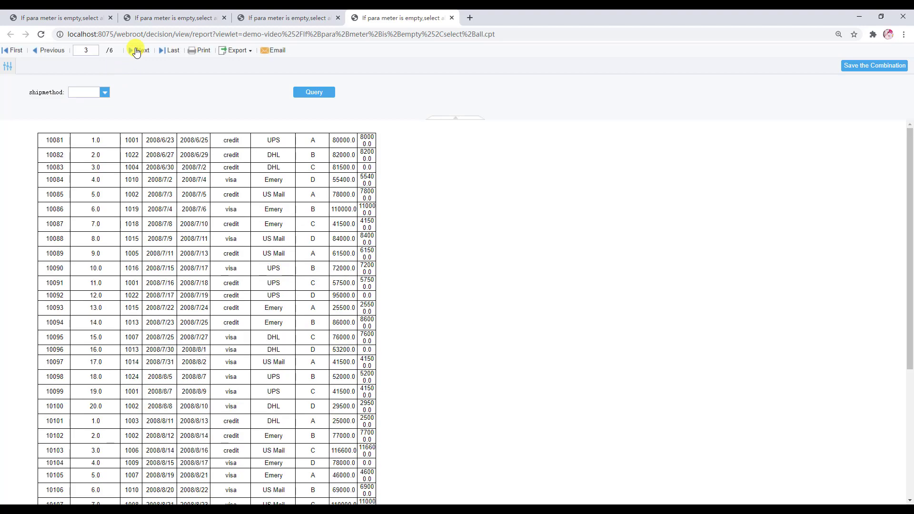
pyautogui.click(136, 50)
pyautogui.click(136, 50)
pyautogui.click(136, 50)
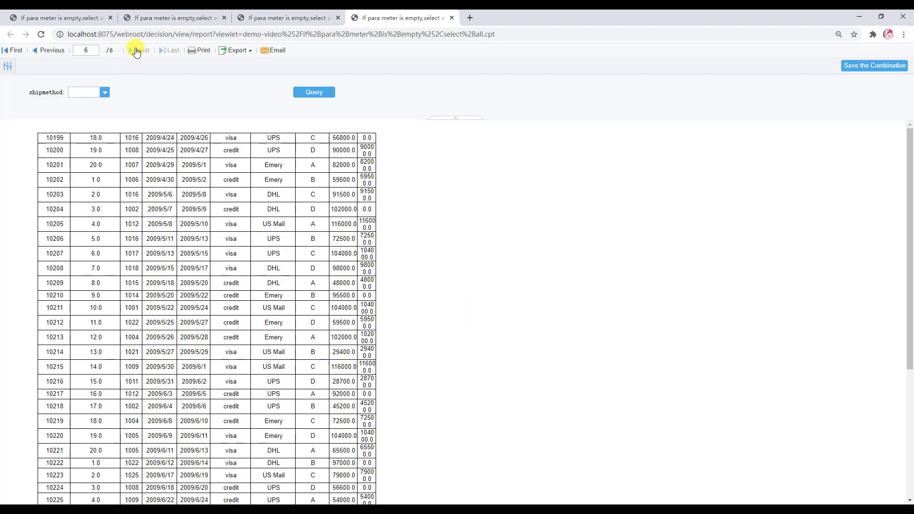